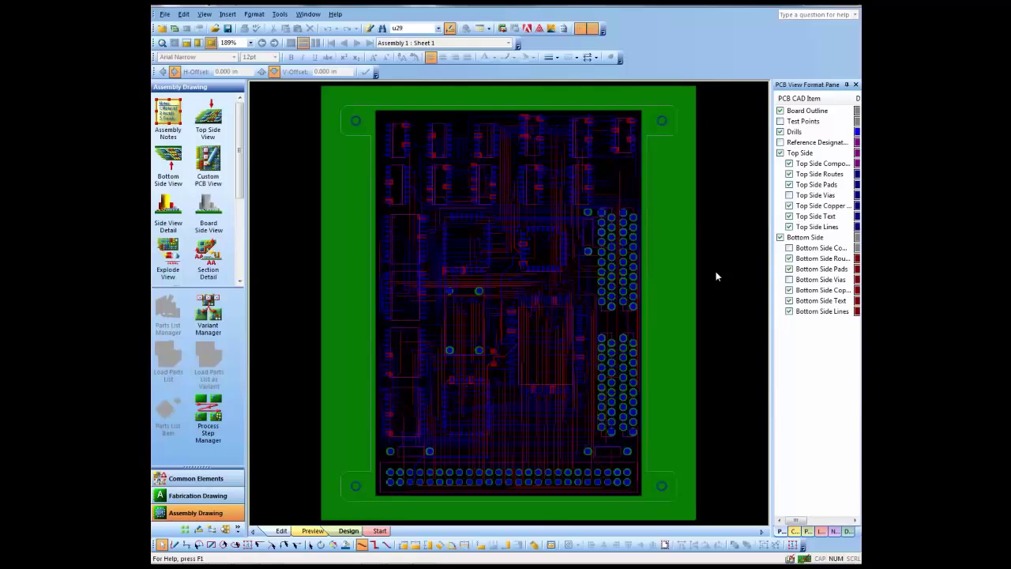
# Place a top side view of the board on the upper middle of the assembly drawing sheet and zoom to it.
pyautogui.hotkey('ctrl', 'pageup')
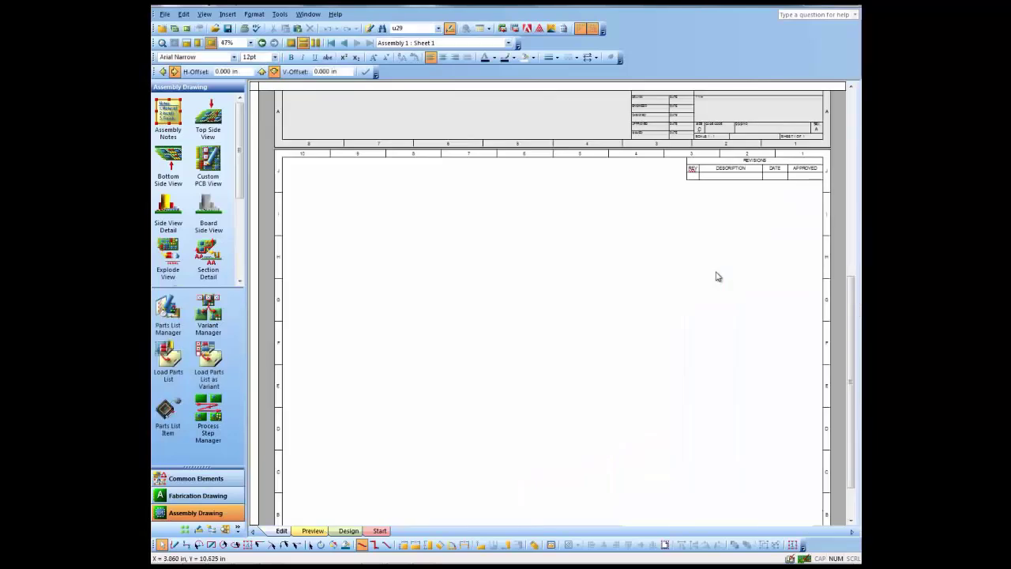
pyautogui.scroll(-1, 718, 277)
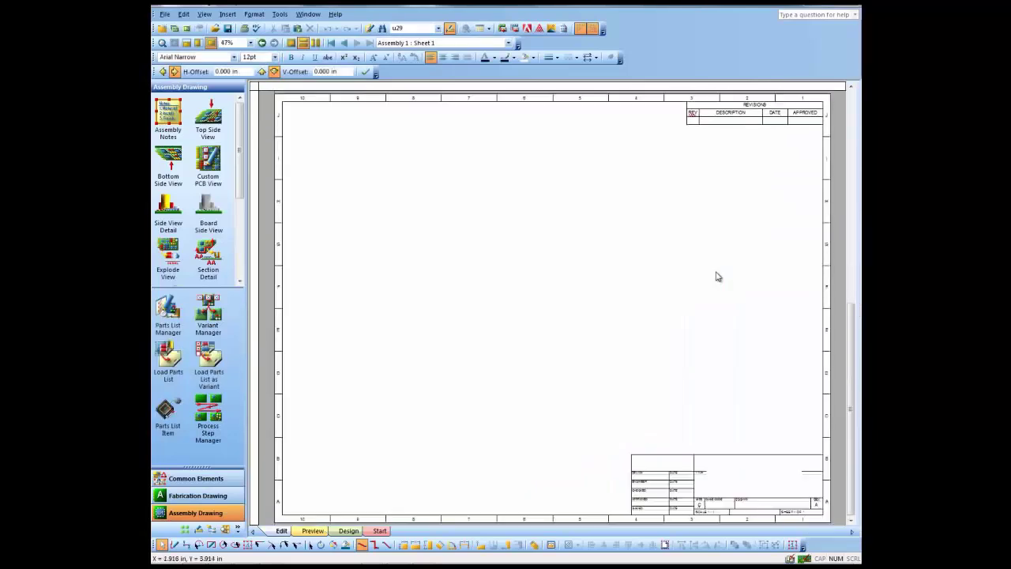
pyautogui.moveTo(208, 112); pyautogui.dragTo(488, 204)
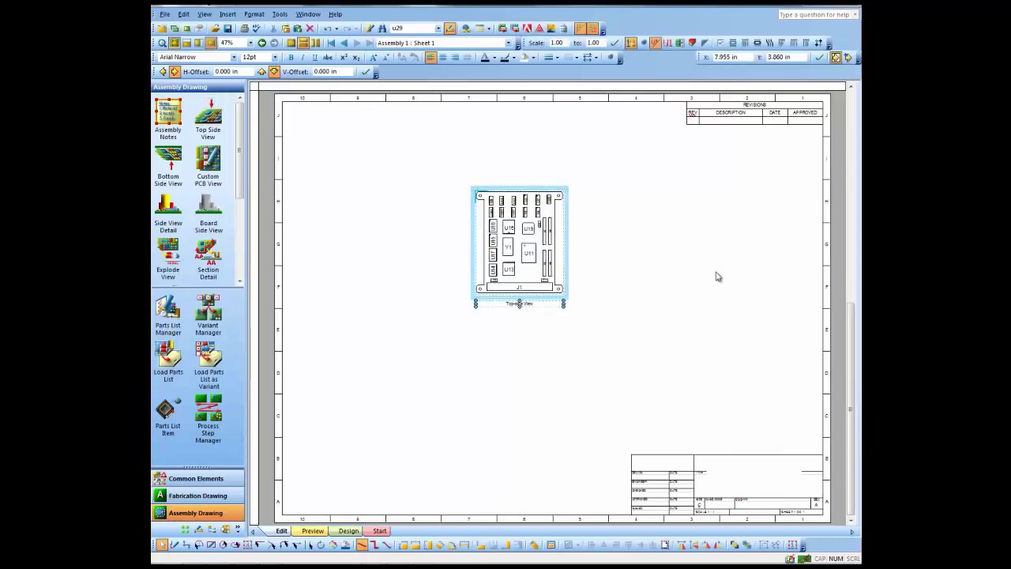
pyautogui.click(211, 43)
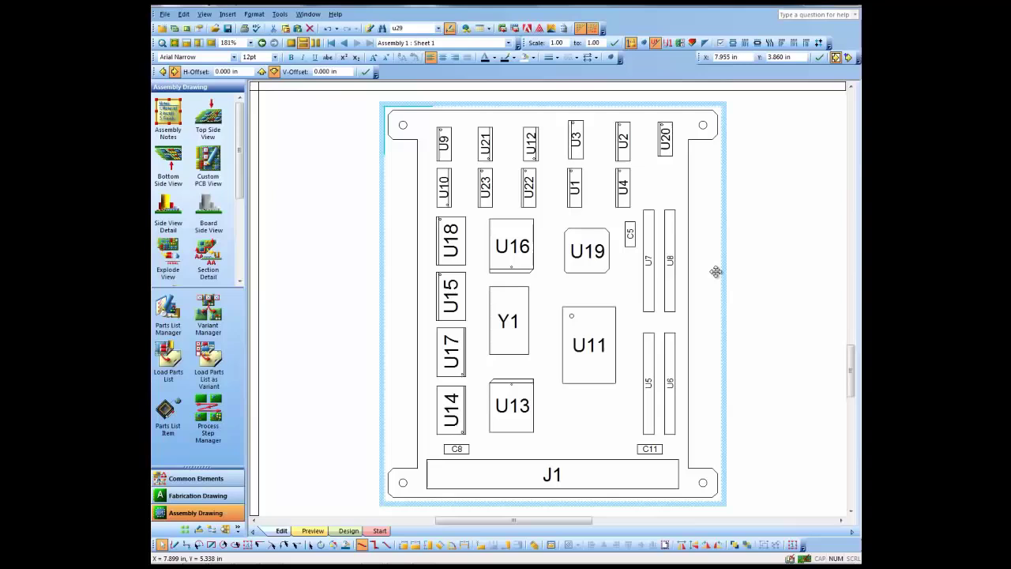
# Open the PCB CAD data display settings of the top side view, keeping the board drawing in sight.
pyautogui.rightClick(379, 249)
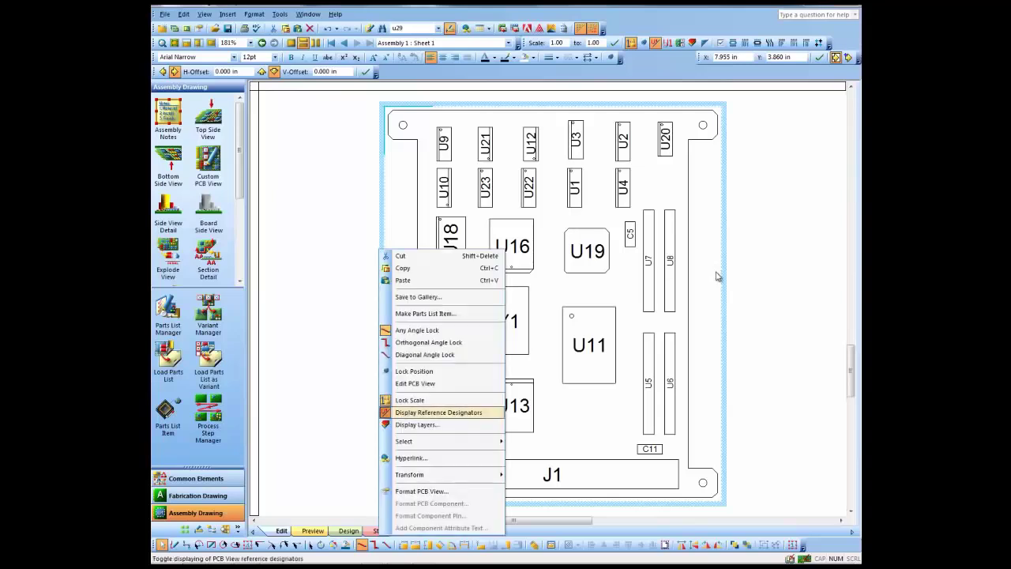
pyautogui.click(426, 491)
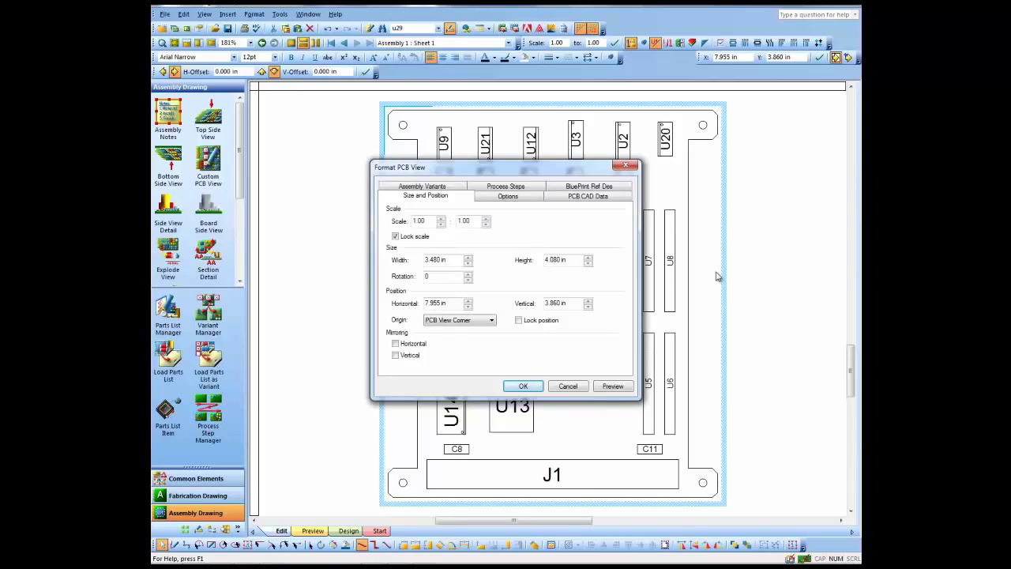
pyautogui.click(588, 196)
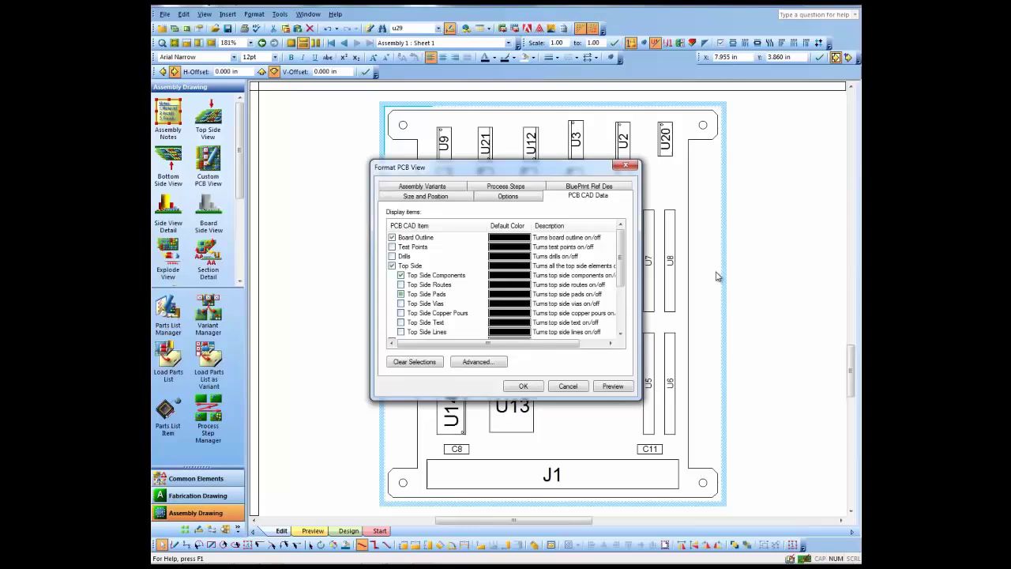
pyautogui.moveTo(490, 167)
pyautogui.mouseDown()
pyautogui.moveTo(402, 163)
pyautogui.moveTo(294, 140)
pyautogui.mouseUp()
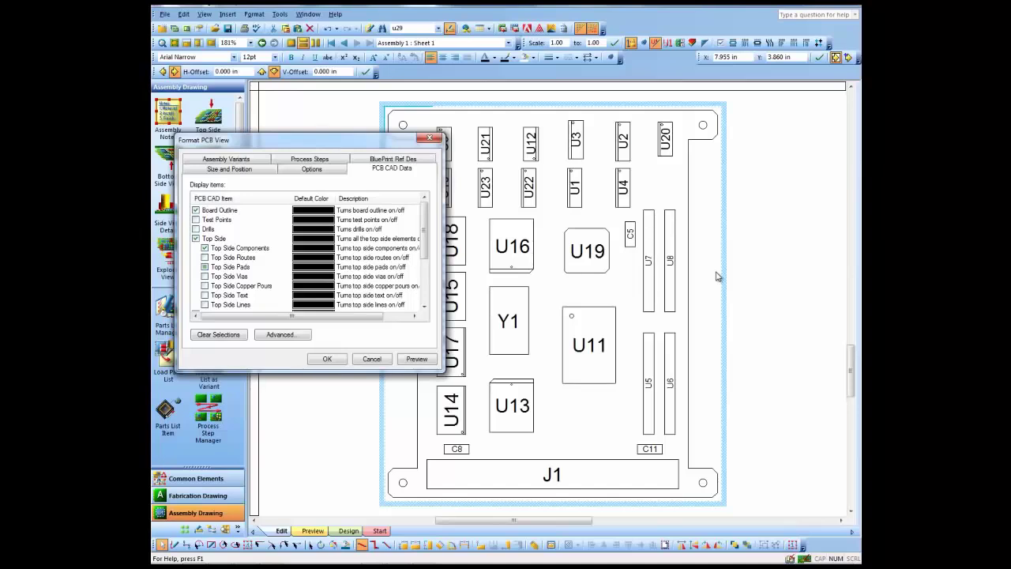
# Turn on top side routes, vias and copper pours for the top side view and preview the change.
pyautogui.click(206, 258)
pyautogui.press('Down')
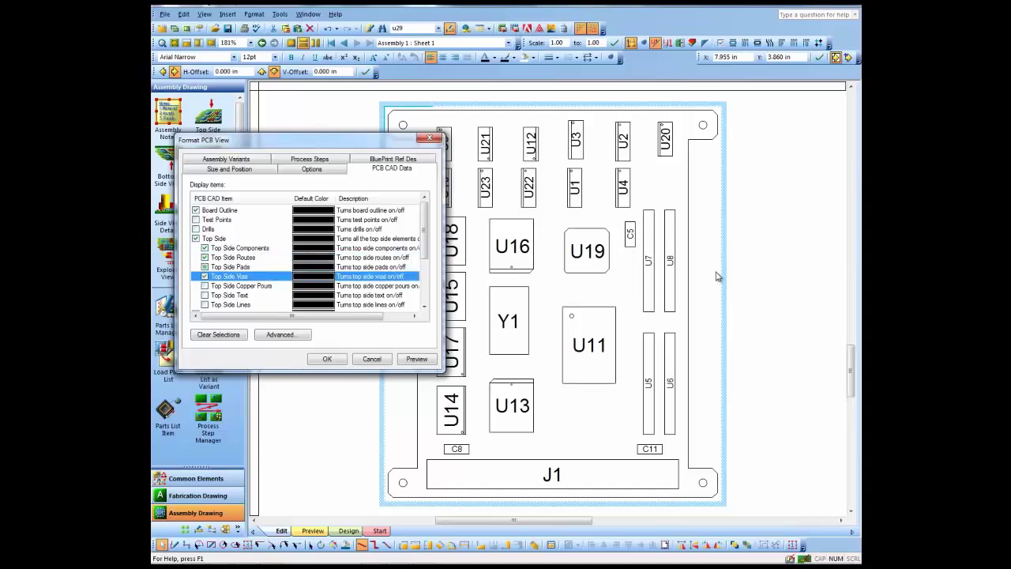
pyautogui.press('Down')
pyautogui.press('space')
pyautogui.press('Down')
pyautogui.press('space')
pyautogui.hotkey('alt', 'p')
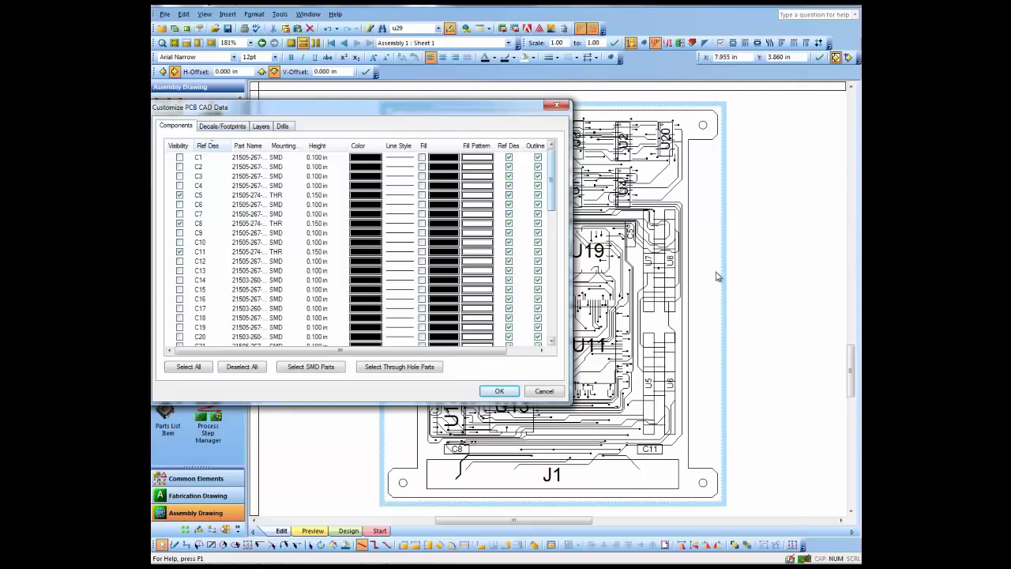
# Examine the advanced display customization options for components, decals/footprints, layers and drills of the top side view.
pyautogui.moveTo(551, 180)
pyautogui.mouseDown()
pyautogui.moveTo(551, 304)
pyautogui.moveTo(552, 210)
pyautogui.mouseUp()
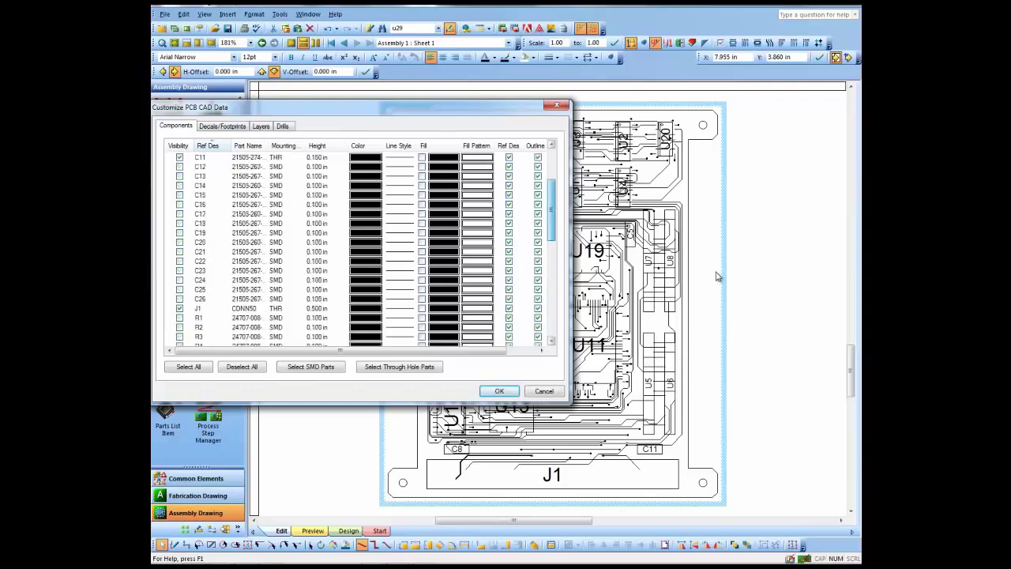
pyautogui.scroll(4, 718, 276)
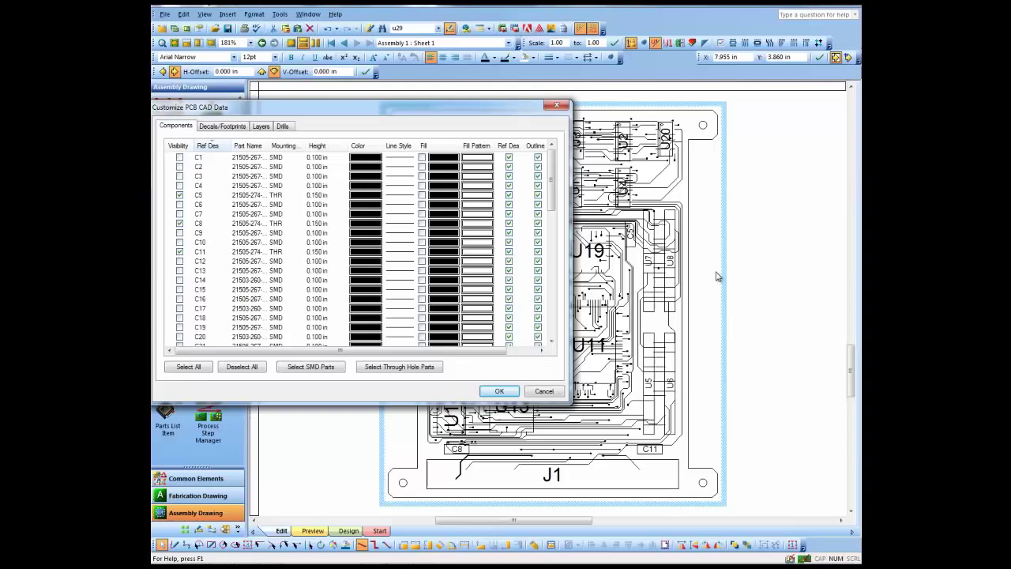
pyautogui.hscroll(3, 717, 276)
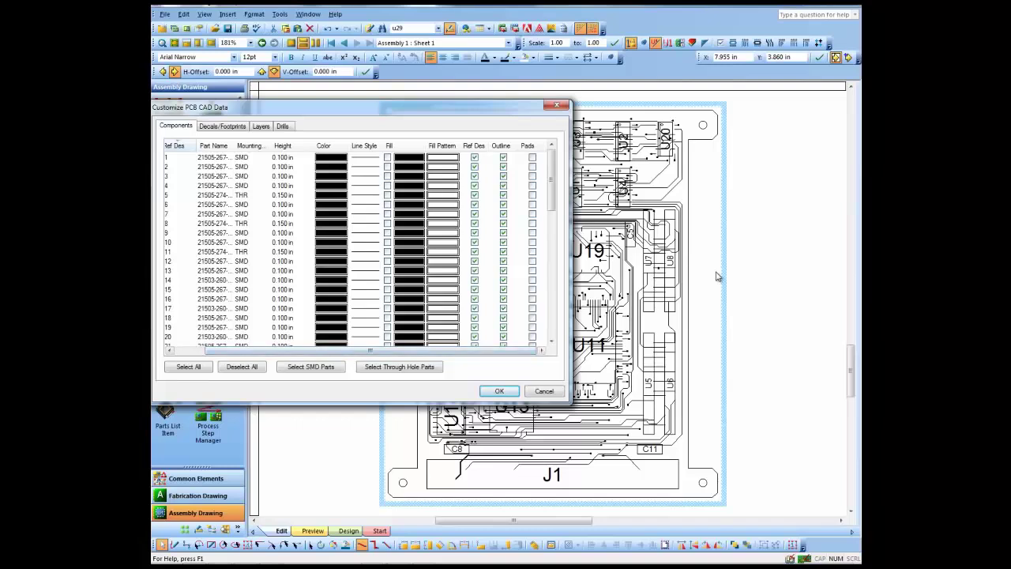
pyautogui.hscroll(-3, 718, 276)
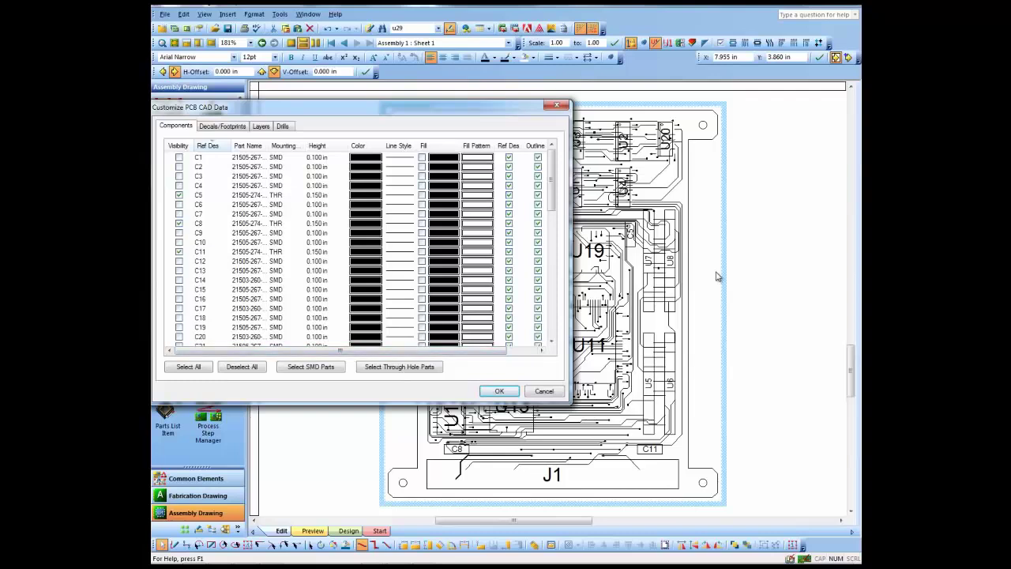
pyautogui.hotkey('ctrl', 'Tab')
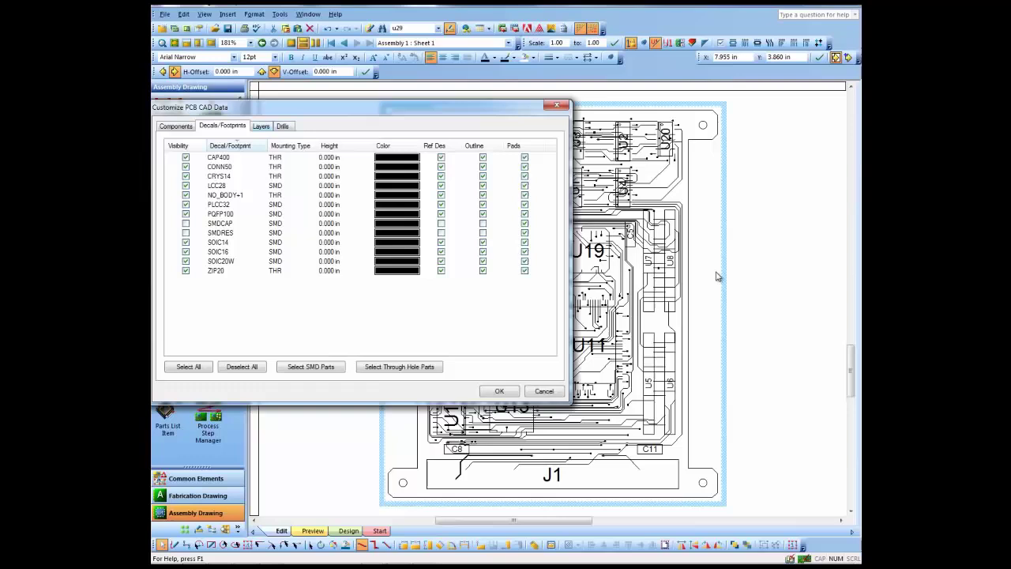
pyautogui.hotkey('ctrl', 'Tab')
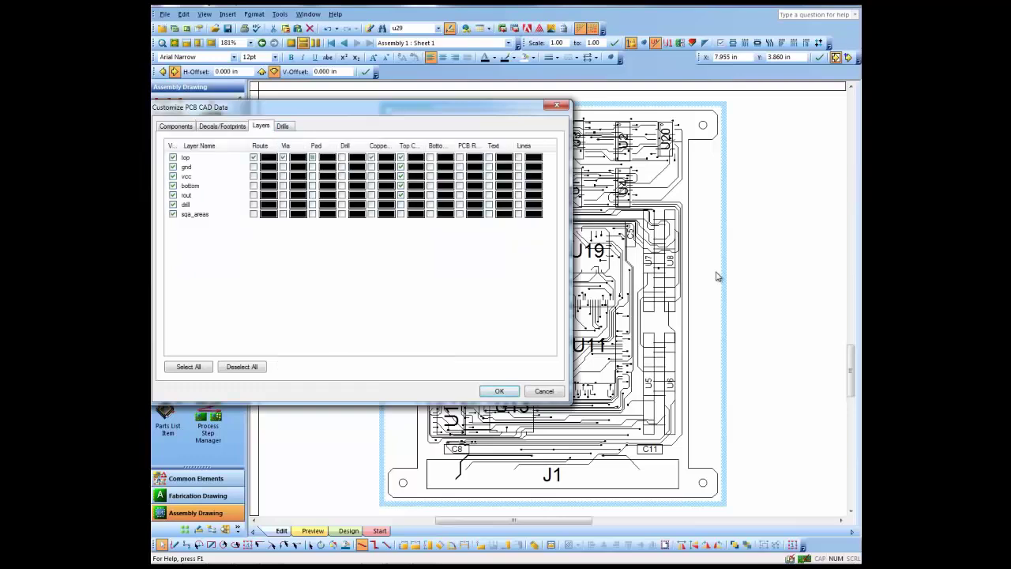
pyautogui.hotkey('ctrl', 'Tab')
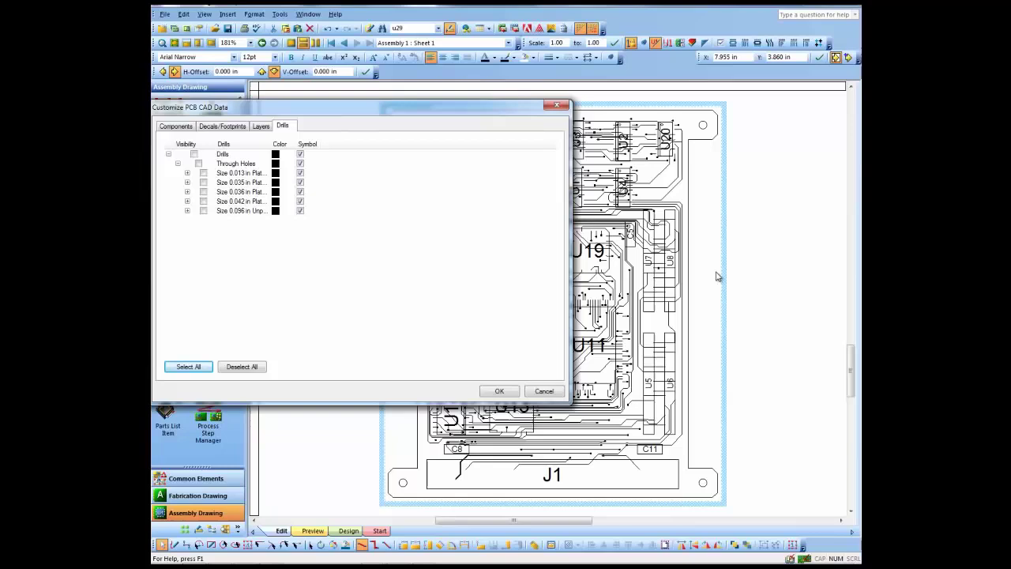
pyautogui.hotkey('ctrl', 'Tab')
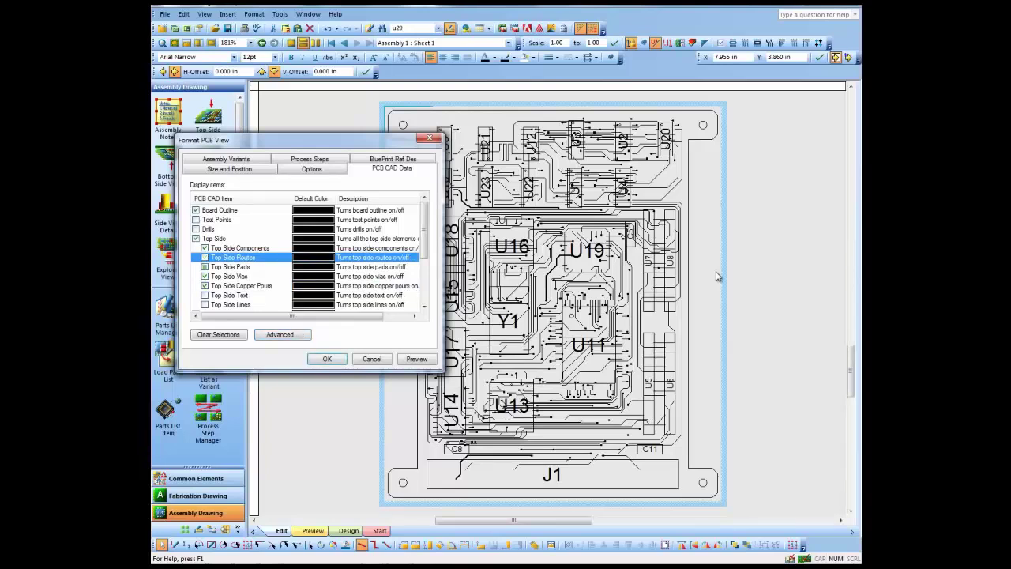
# Turn off top side routes, vias and copper pours, turn on top side pads, and apply the display settings to the view.
pyautogui.press('space')
pyautogui.press('Down')
pyautogui.press('Down')
pyautogui.press('space')
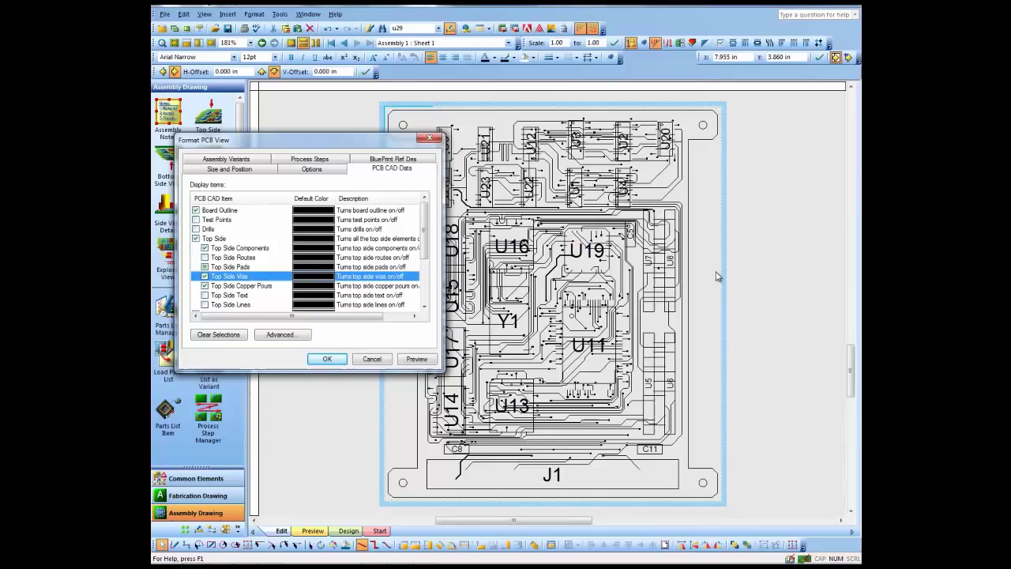
pyautogui.press('Down')
pyautogui.press('space')
pyautogui.press('Up')
pyautogui.press('Up')
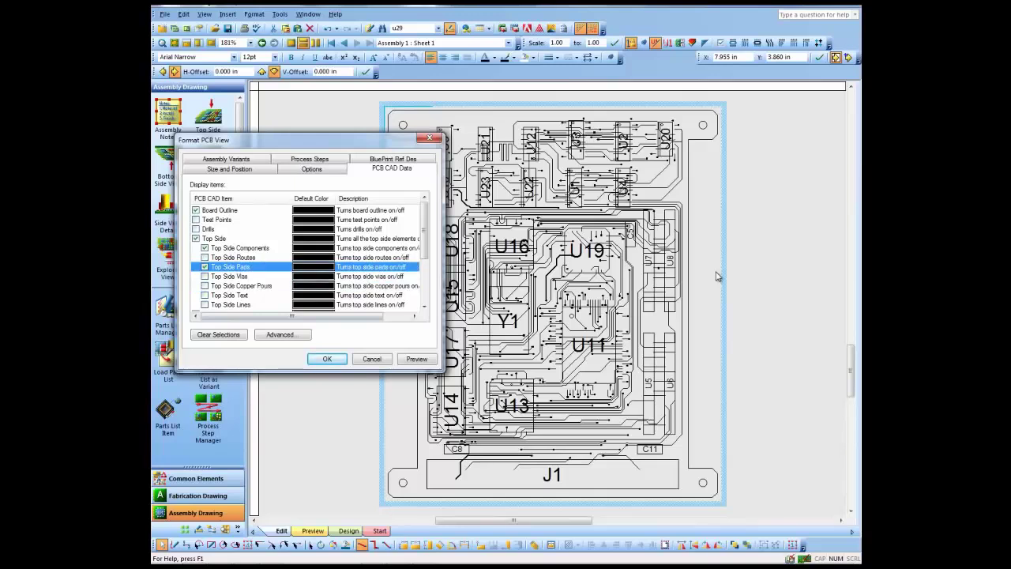
pyautogui.press('Return')
# Place a bottom side view of the board below the top side view and line the two views up vertically.
pyautogui.scroll(-5, 717, 277)
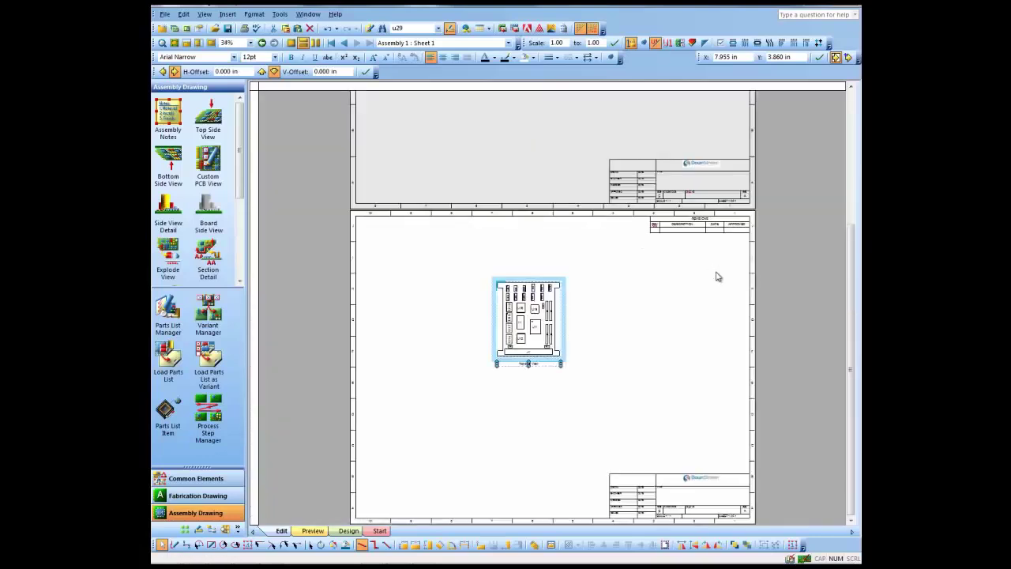
pyautogui.moveTo(169, 159)
pyautogui.mouseDown()
pyautogui.moveTo(402, 390)
pyautogui.moveTo(491, 423)
pyautogui.moveTo(471, 398)
pyautogui.mouseUp()
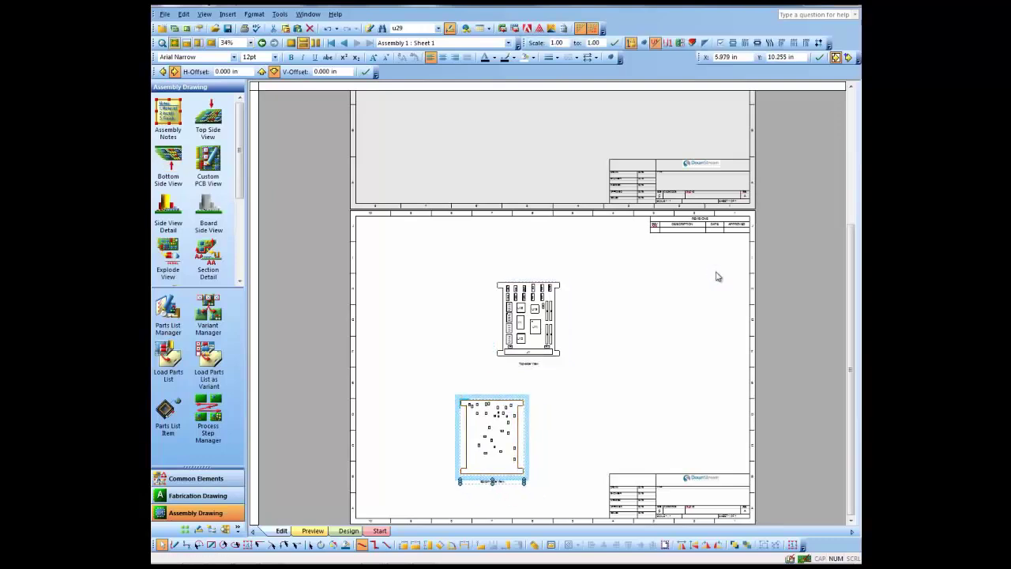
pyautogui.click(174, 43)
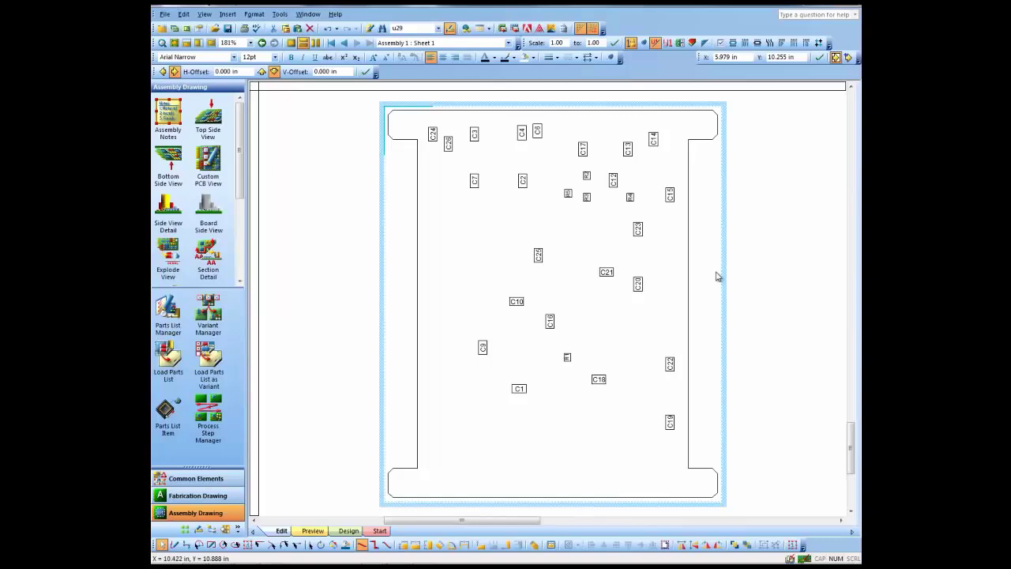
pyautogui.doubleClick(718, 277)
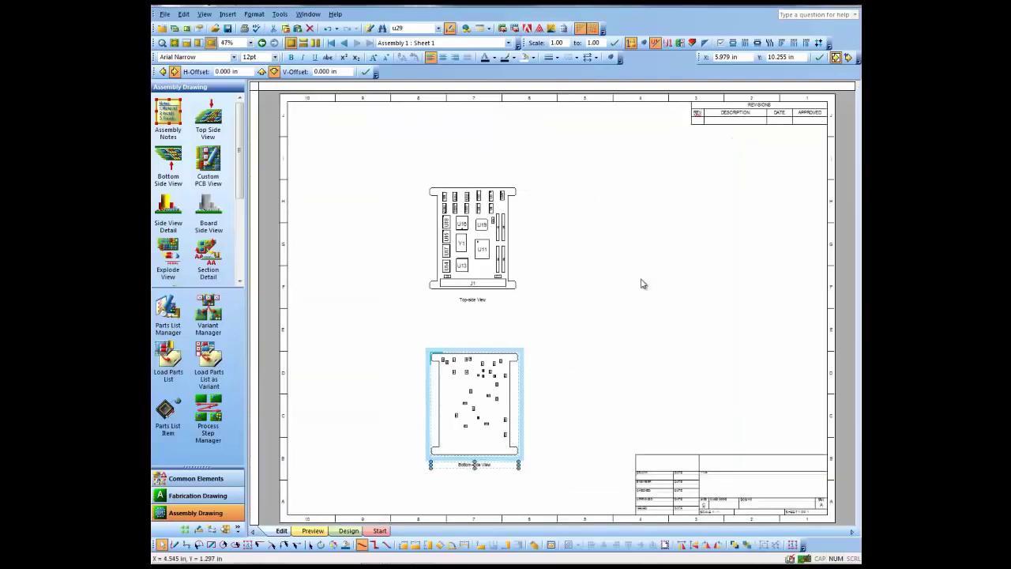
# Place the assembly notes beside the board views and attach a numbered callout for note 4 to the top side view's upper-right corner.
pyautogui.moveTo(169, 111); pyautogui.dragTo(666, 253)
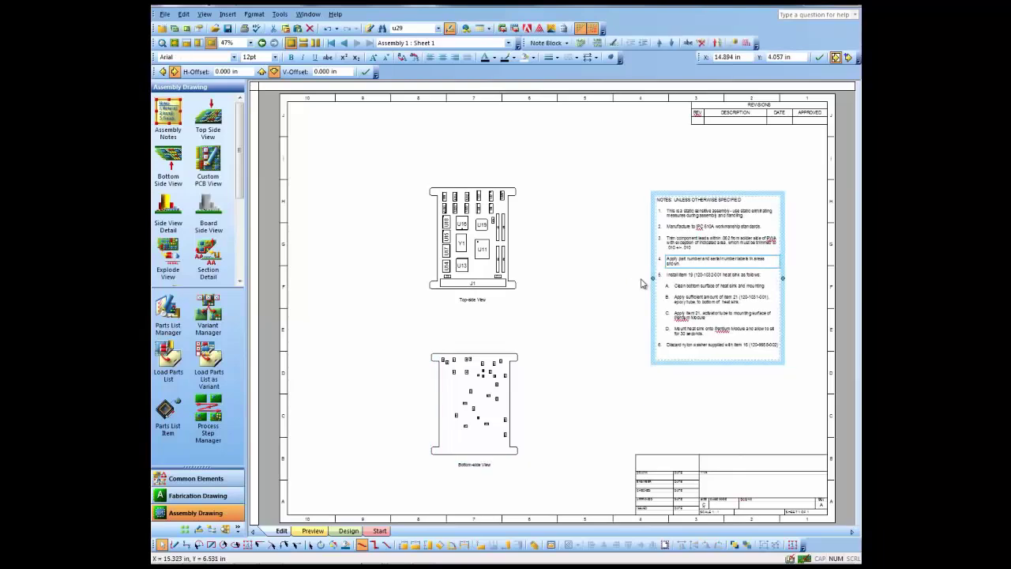
pyautogui.rightClick(667, 261)
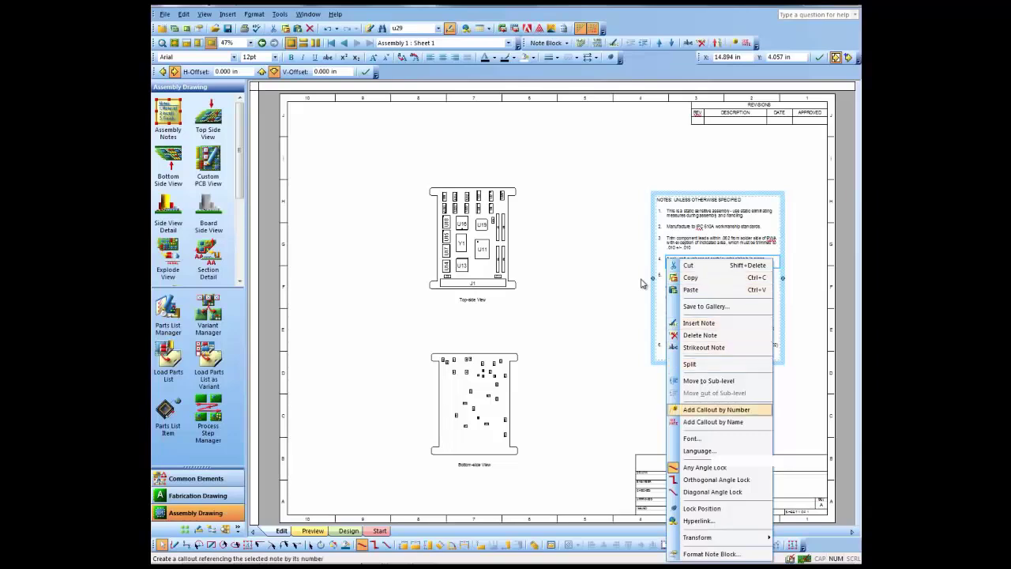
pyautogui.press('Return')
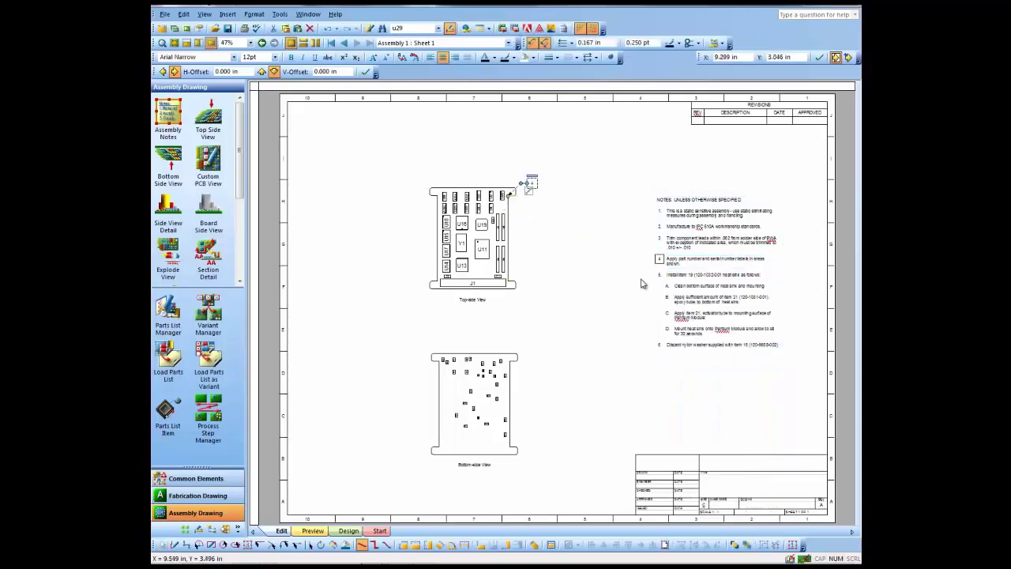
pyautogui.click(515, 189)
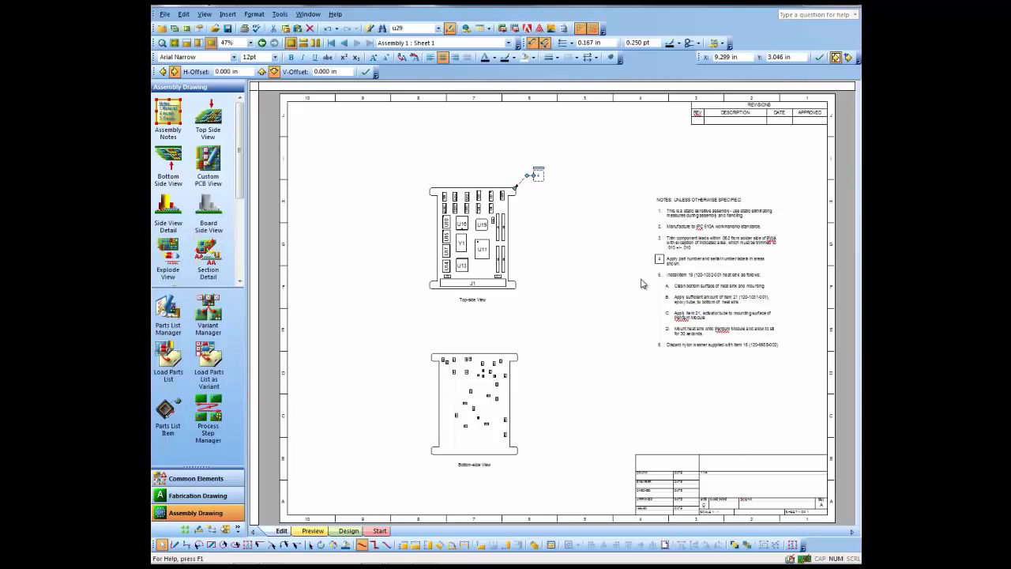
# Add an exploded view to the top side view, enlarge it to about 2.55:1, and move its source circle around U16.
pyautogui.moveTo(168, 253)
pyautogui.mouseDown()
pyautogui.moveTo(329, 284)
pyautogui.moveTo(644, 288)
pyautogui.moveTo(592, 252)
pyautogui.moveTo(476, 230)
pyautogui.moveTo(487, 220)
pyautogui.mouseUp()
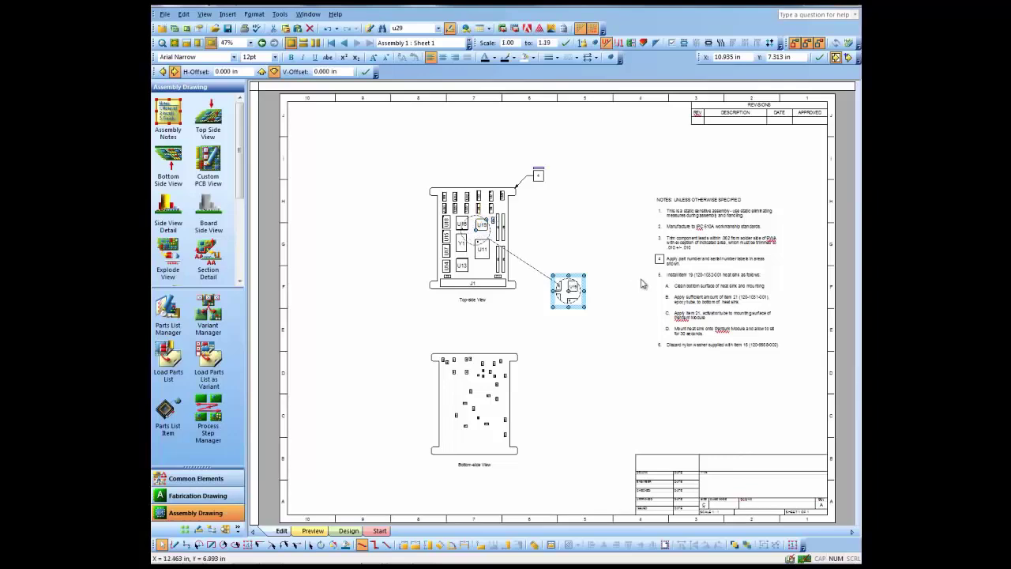
pyautogui.moveTo(585, 275); pyautogui.dragTo(630, 237)
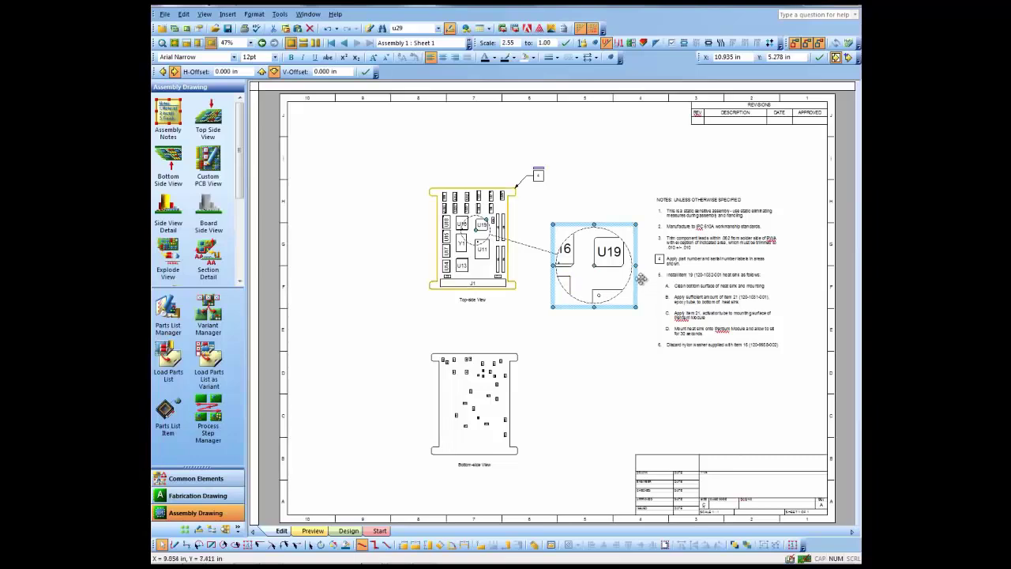
pyautogui.moveTo(476, 230); pyautogui.dragTo(456, 243)
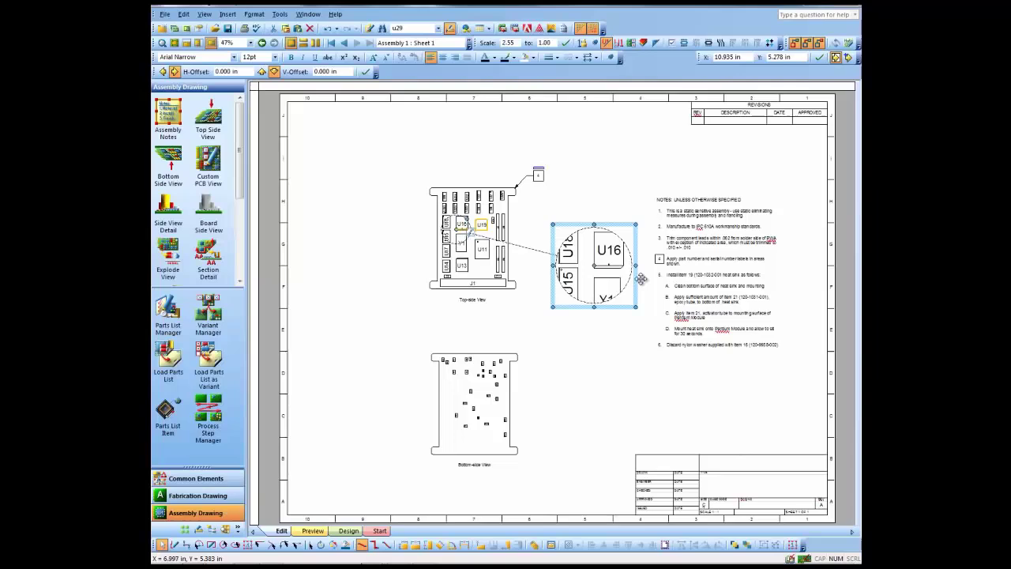
pyautogui.moveTo(457, 229); pyautogui.dragTo(468, 223)
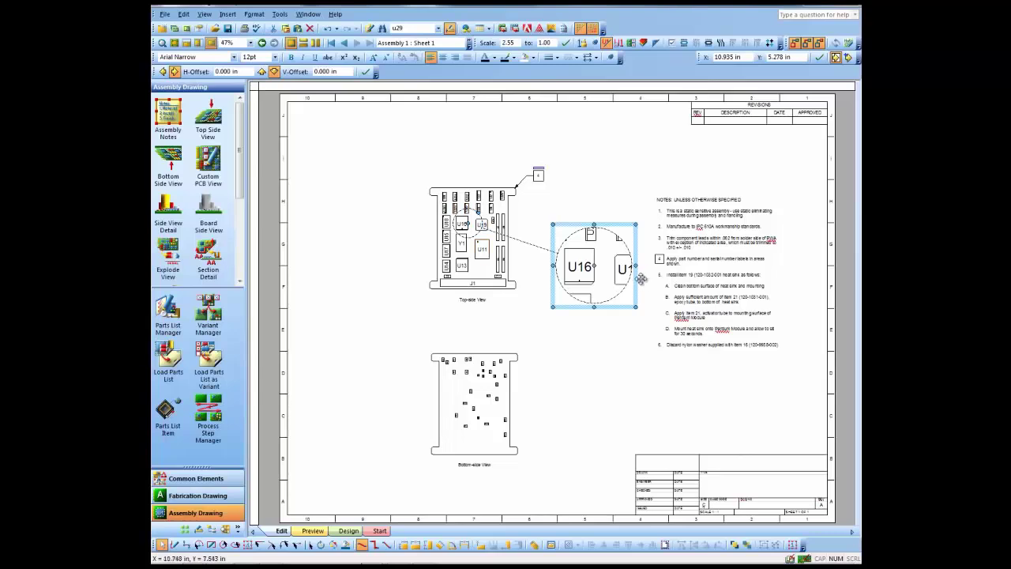
# In the exploded view, hide top side components, show top side routes, pads, vias, copper pours, text and lines, and shift its source circle between U16 and Y1.
pyautogui.rightClick(641, 280)
pyautogui.click(607, 362)
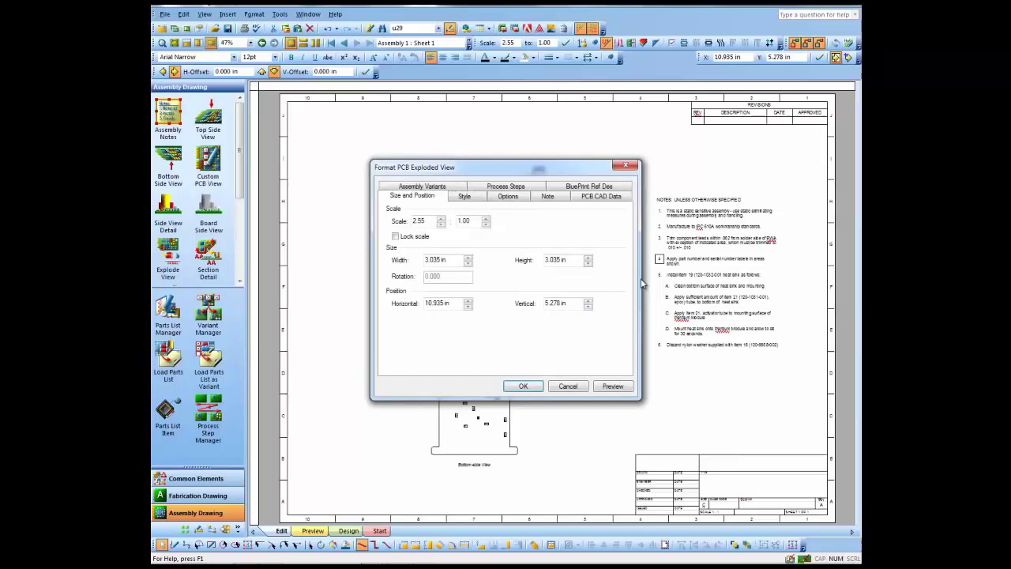
pyautogui.hotkey('ctrl', 'shift', 'Tab')
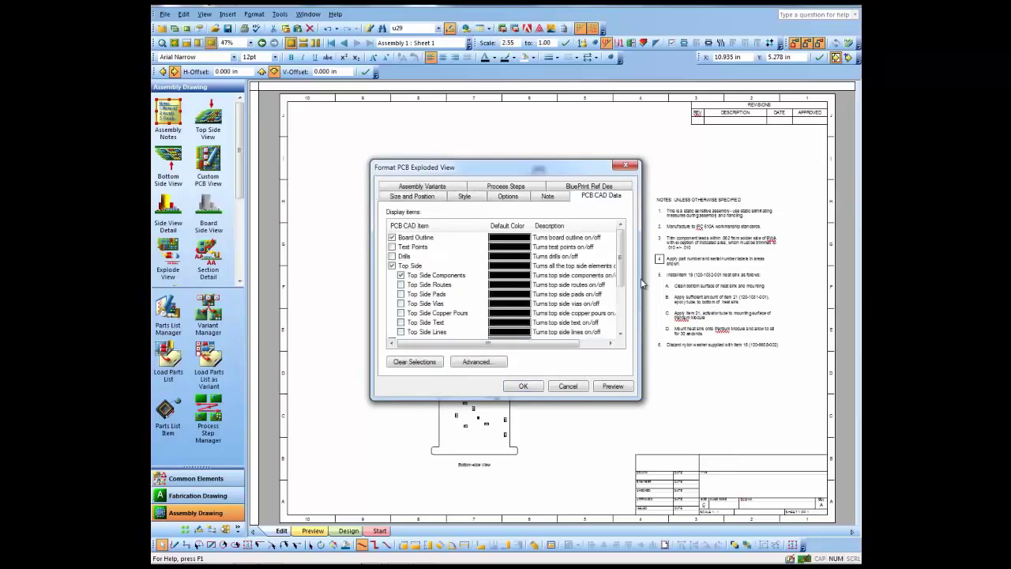
pyautogui.press('Tab')
pyautogui.press('space')
pyautogui.press('Down')
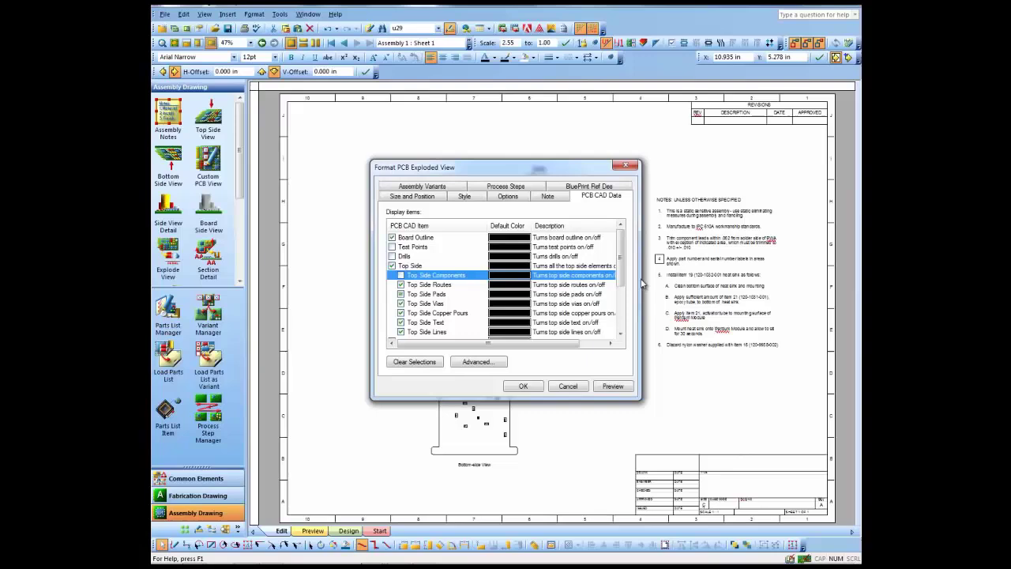
pyautogui.press('Return')
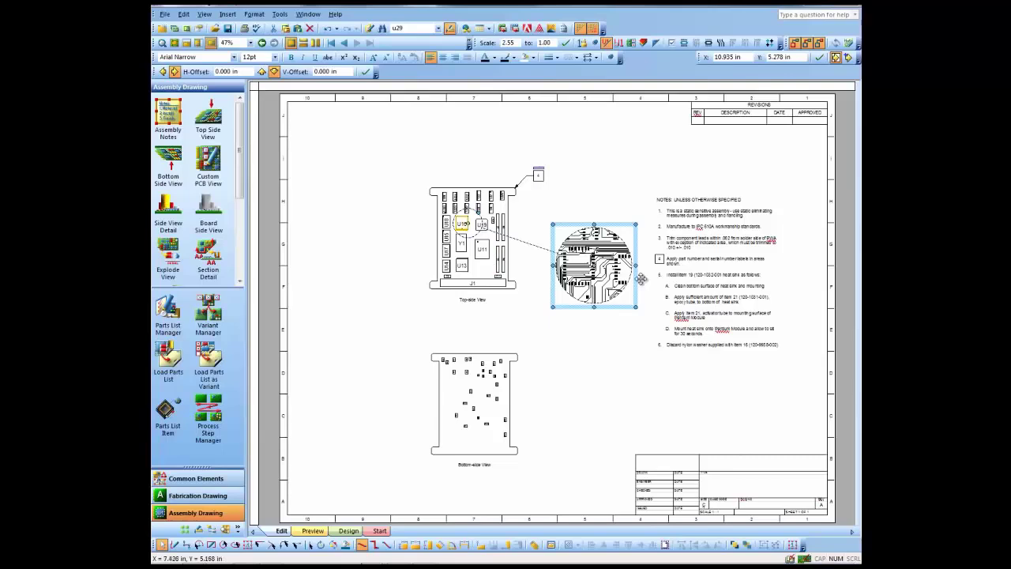
pyautogui.moveTo(467, 224); pyautogui.dragTo(467, 235)
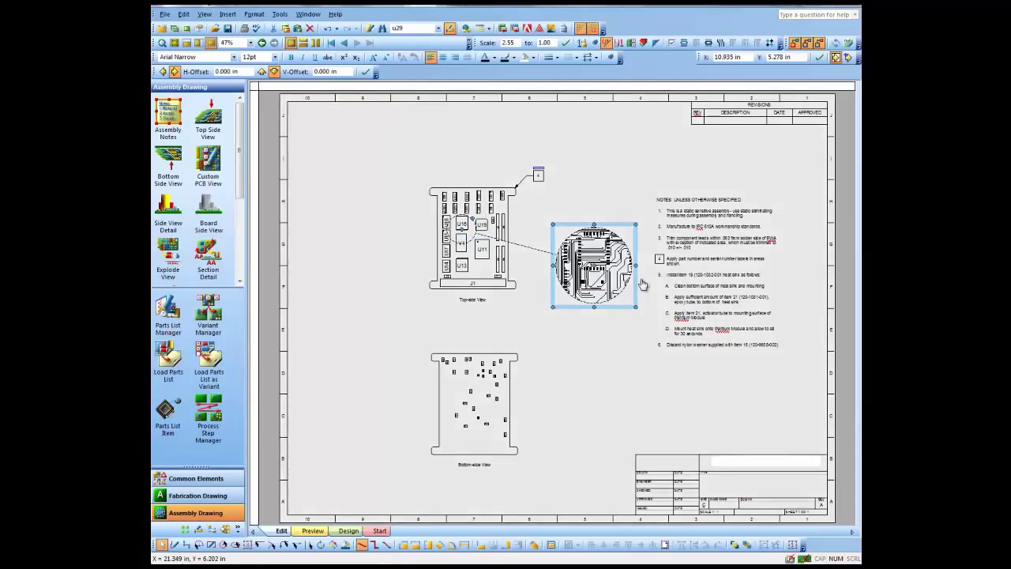
pyautogui.click(525, 215)
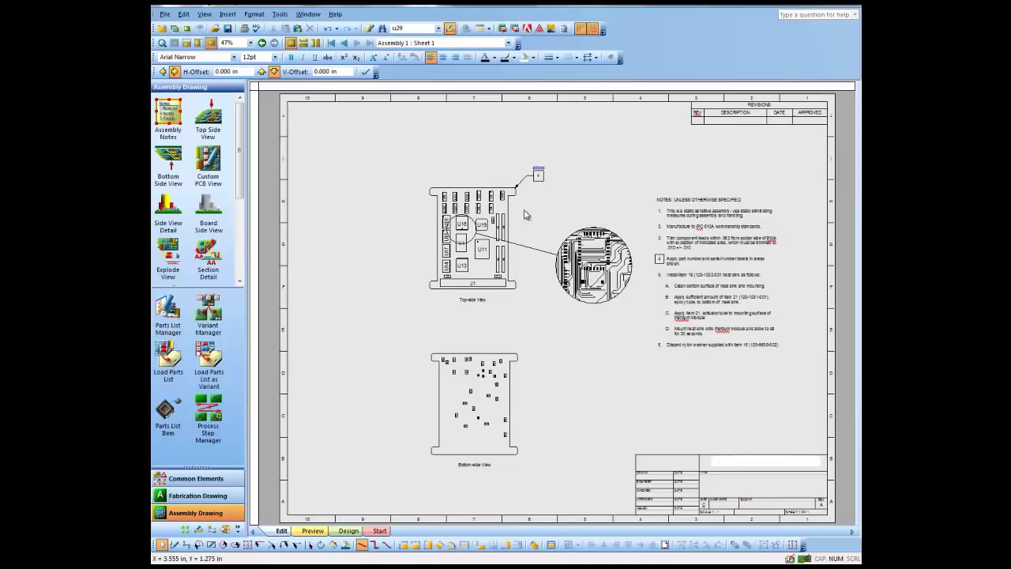
# Import the DXF file Media Face Plate Side View.dxf with inches as its measurement units.
pyautogui.hotkey('alt', 'f')
pyautogui.press('i')
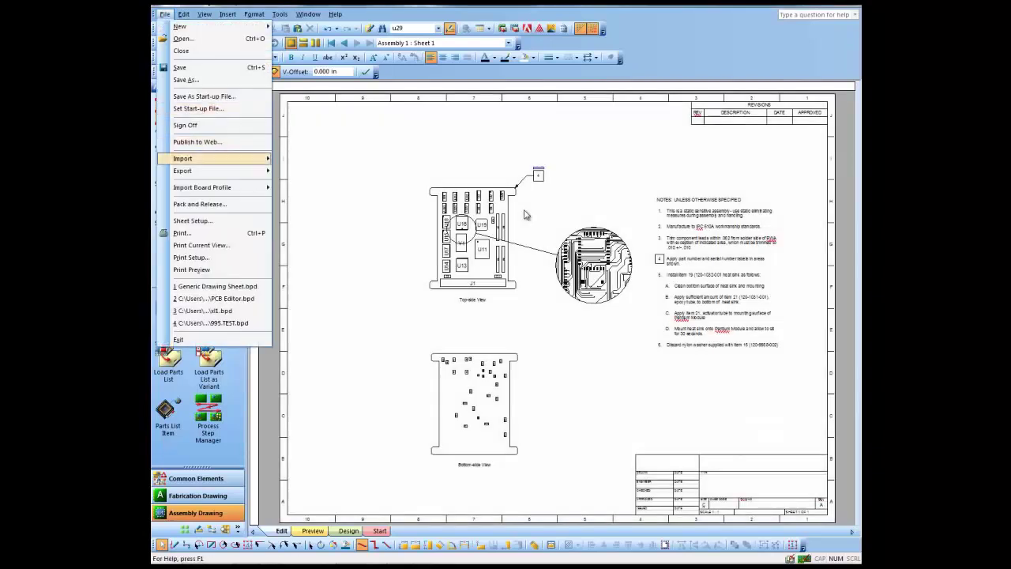
pyautogui.press('Down')
pyautogui.press('Down')
pyautogui.press('Down')
pyautogui.press('Down')
pyautogui.press('Down')
pyautogui.press('Down')
pyautogui.press('Down')
pyautogui.press('Down')
pyautogui.press('Down')
pyautogui.press('Down')
pyautogui.press('Down')
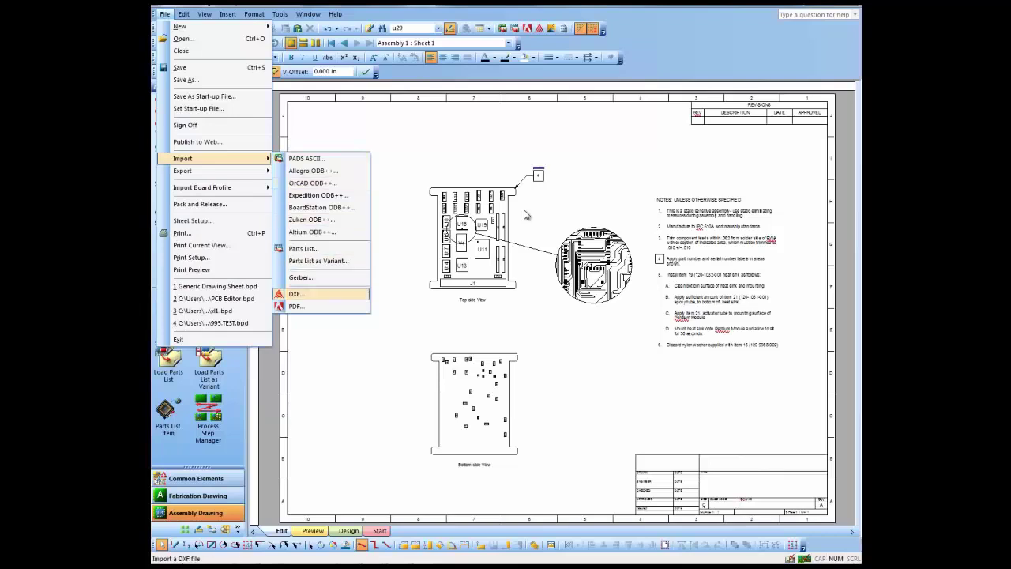
pyautogui.press('Return')
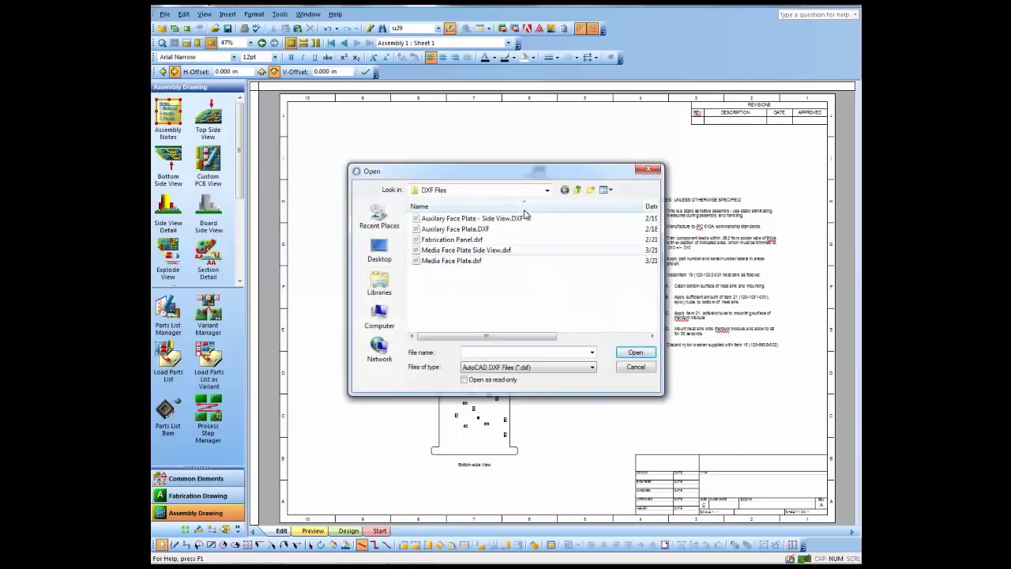
pyautogui.press('Down')
pyautogui.press('Down')
pyautogui.press('Down')
pyautogui.press('Down')
pyautogui.press('Return')
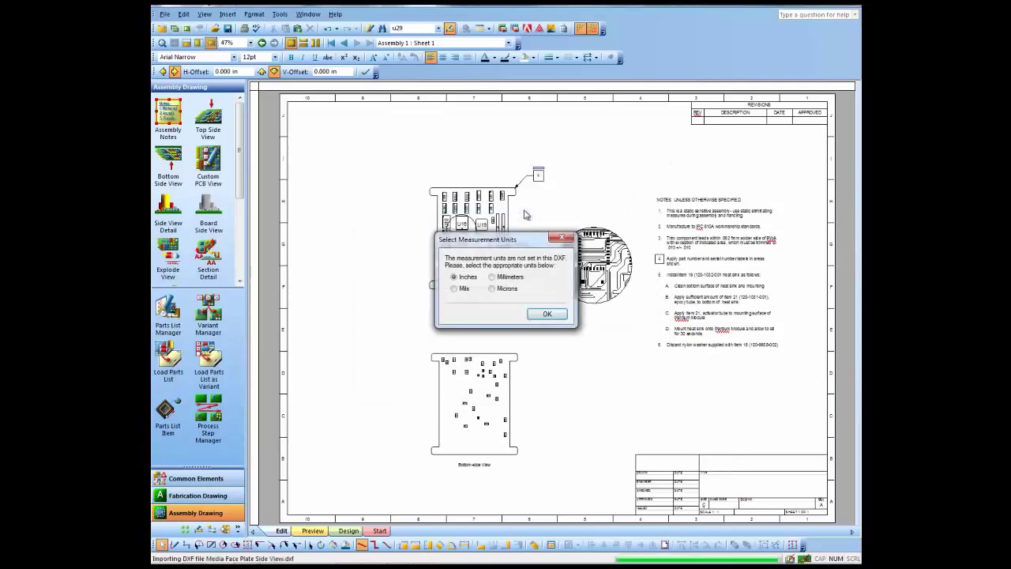
pyautogui.press('Return')
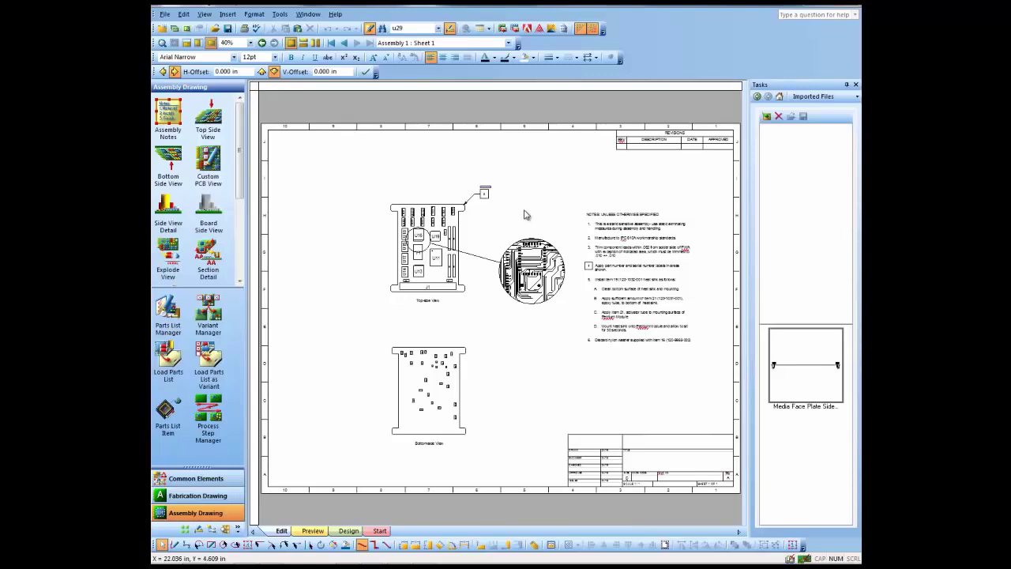
# Place the imported media face plate side view on the sheet above the top side view.
pyautogui.moveTo(805, 365)
pyautogui.mouseDown()
pyautogui.moveTo(589, 343)
pyautogui.moveTo(416, 292)
pyautogui.mouseUp()
pyautogui.moveTo(524, 209); pyautogui.dragTo(525, 210)
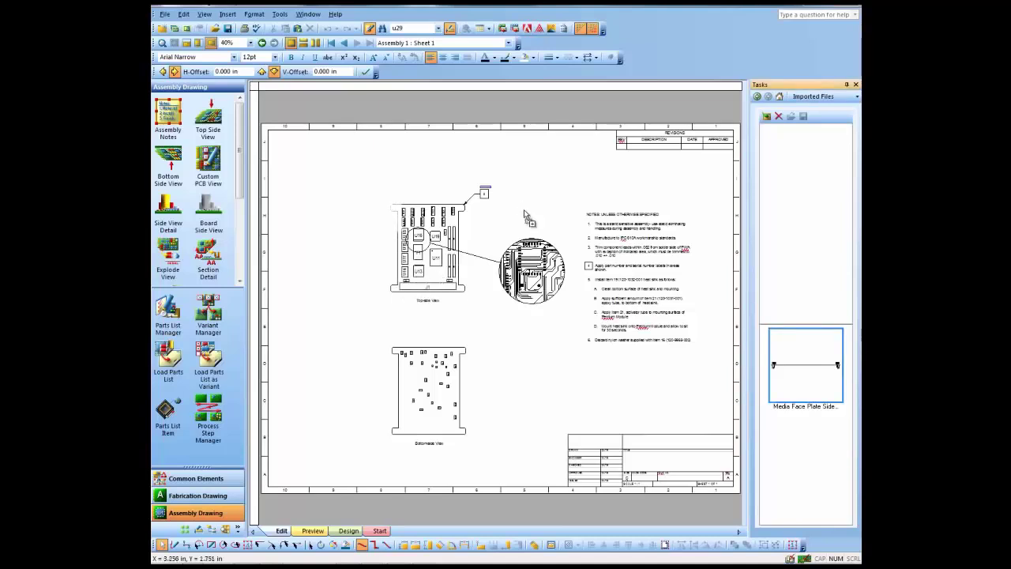
pyautogui.moveTo(387, 170); pyautogui.dragTo(356, 161)
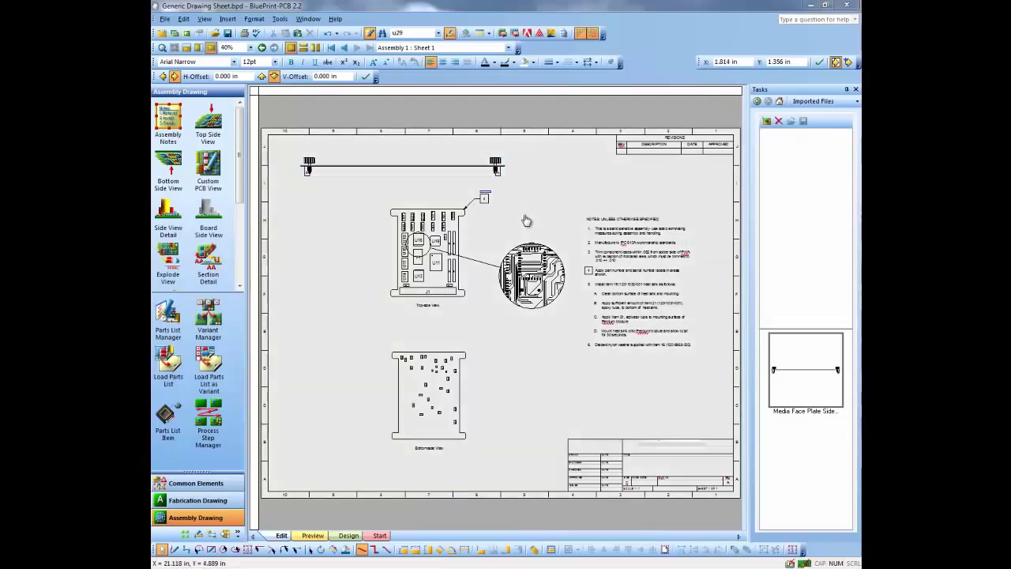